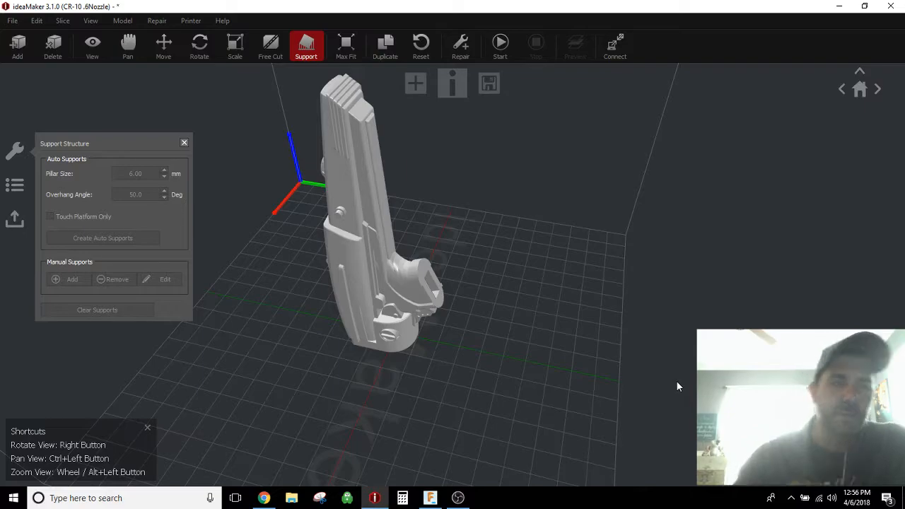
Select the phaser body model and generate auto supports with a 6 mm pillar size and a 50° overhang angle
right_drag(294, 420, 474, 360)
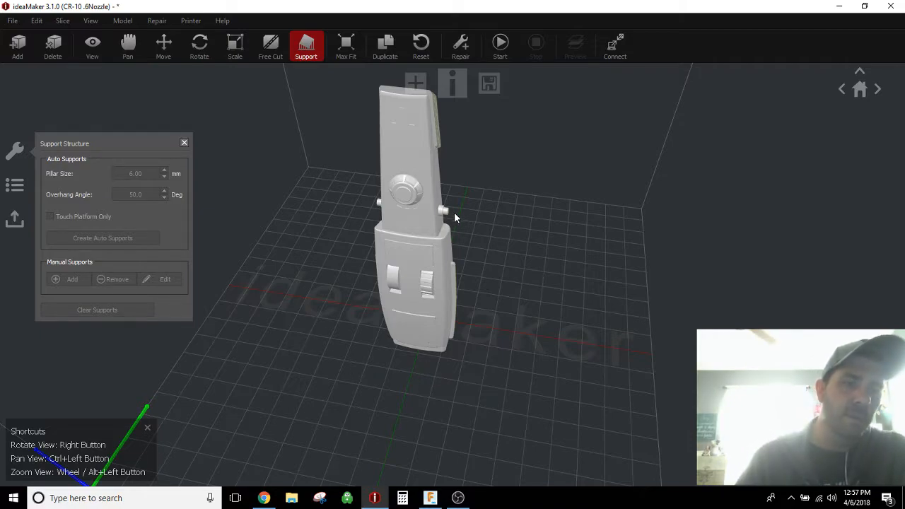
click(427, 225)
right_drag(527, 369, 295, 382)
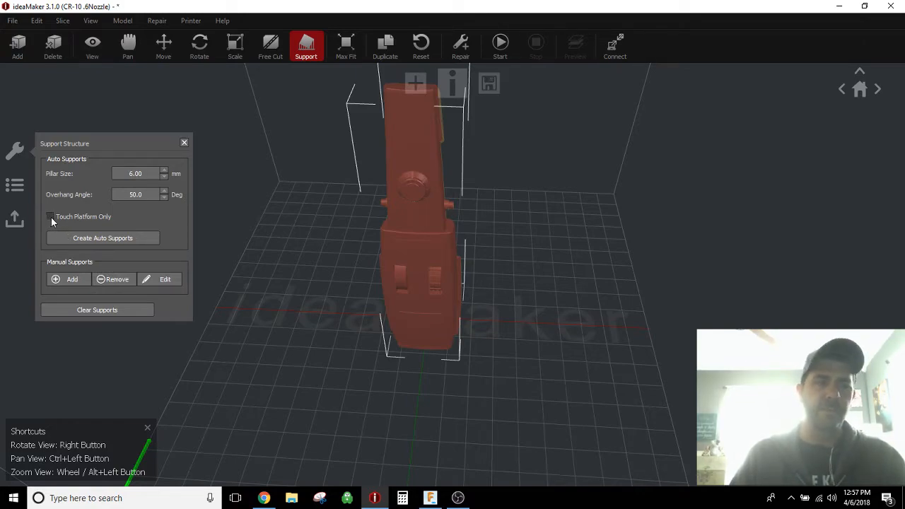
click(95, 238)
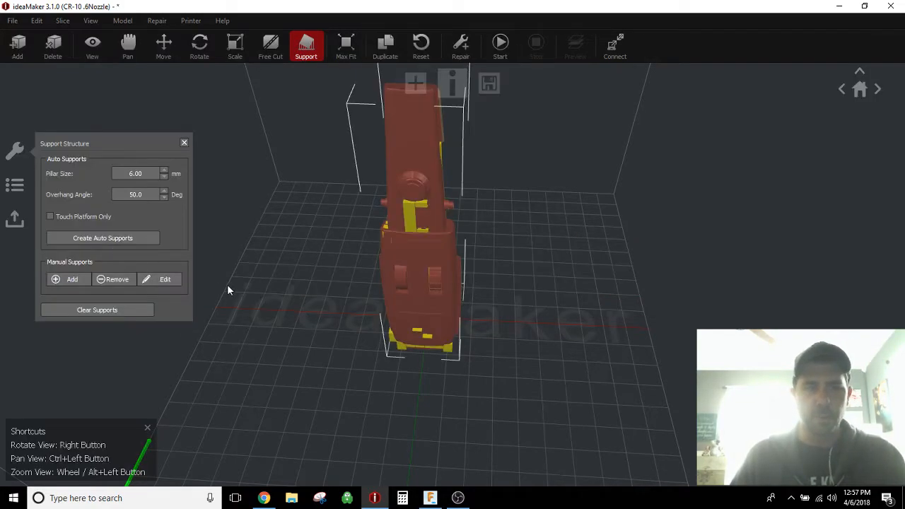
Remove the generated supports around the slotted screw head near the base of the model
right_drag(297, 335, 383, 374)
scroll(414, 332, up, 4)
scroll(398, 296, up, 3)
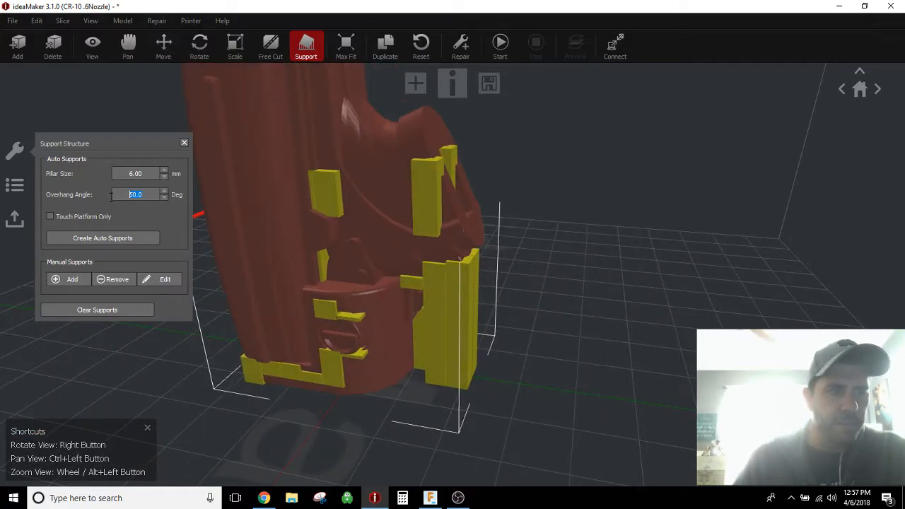
right_drag(244, 326, 419, 341)
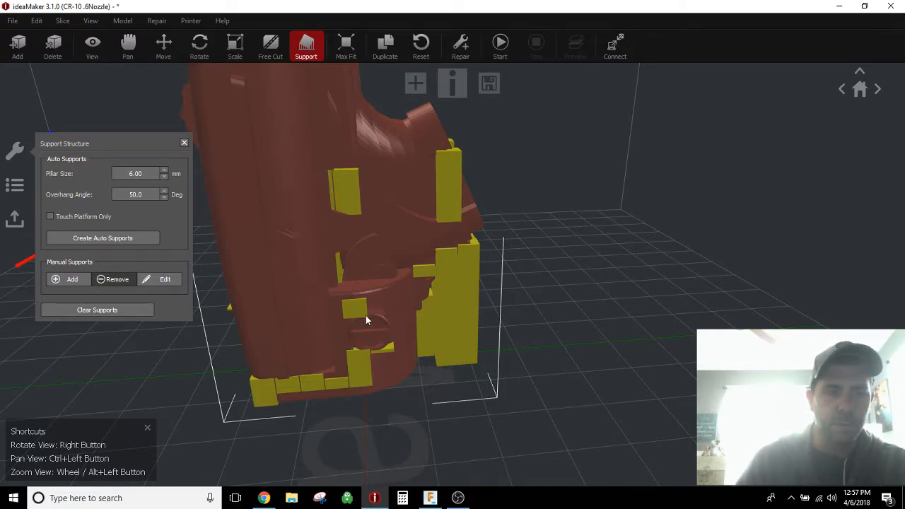
click(363, 361)
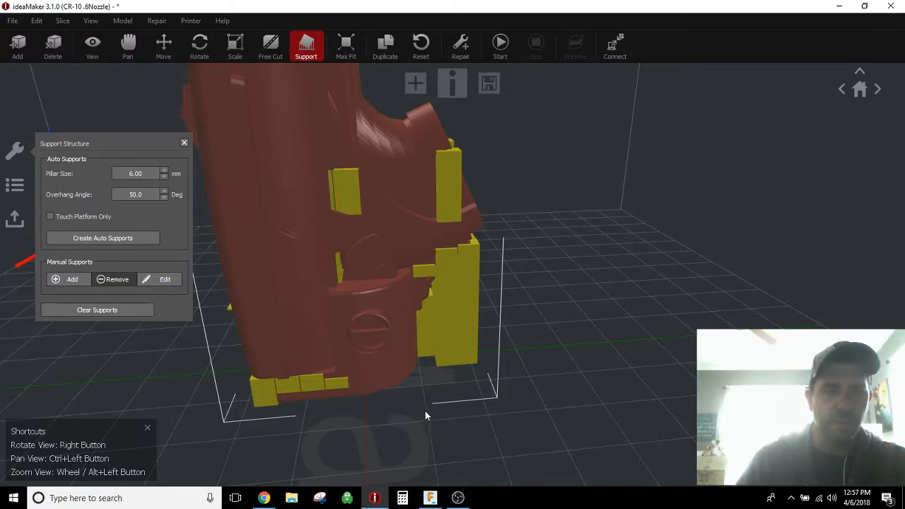
Slice the model with the CE-PLA-BASIC .6n template, declining to add support structures
right_drag(448, 384, 394, 269)
scroll(343, 202, up, 5)
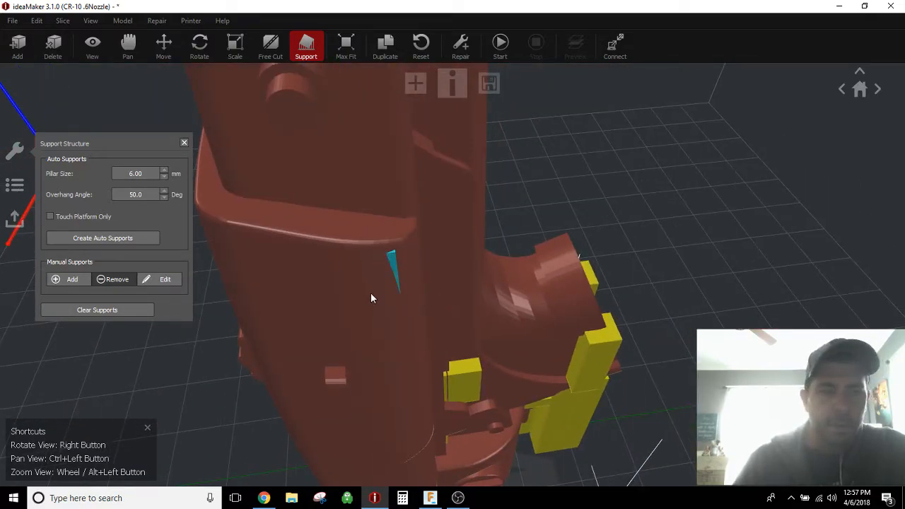
right_drag(370, 233, 410, 329)
scroll(413, 328, up, 3)
scroll(413, 331, down, 5)
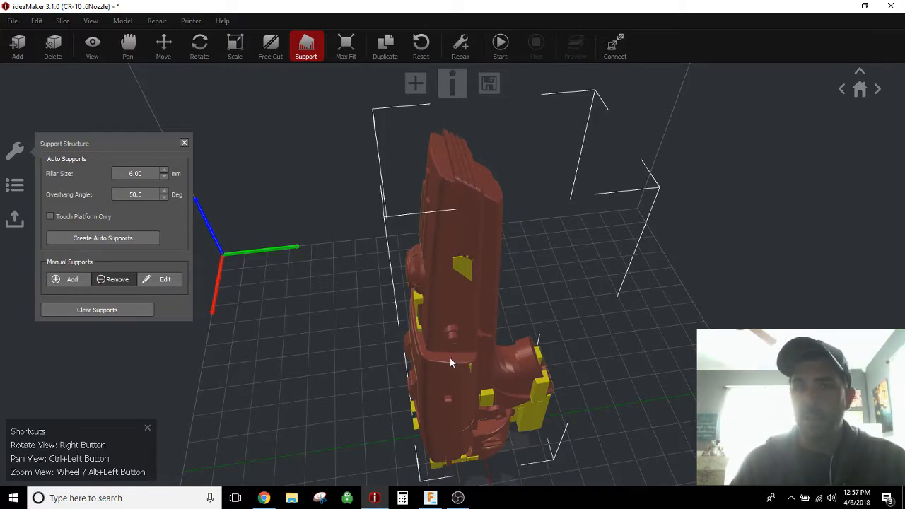
click(500, 43)
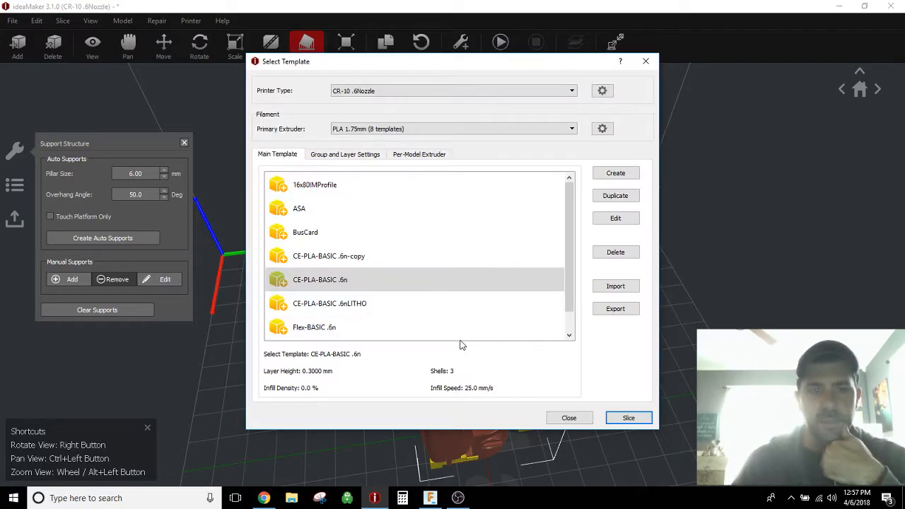
click(628, 418)
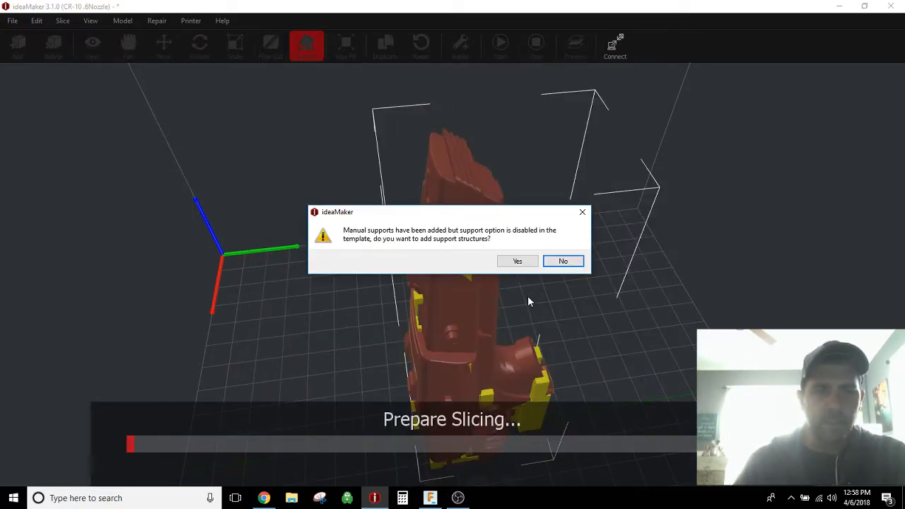
click(550, 262)
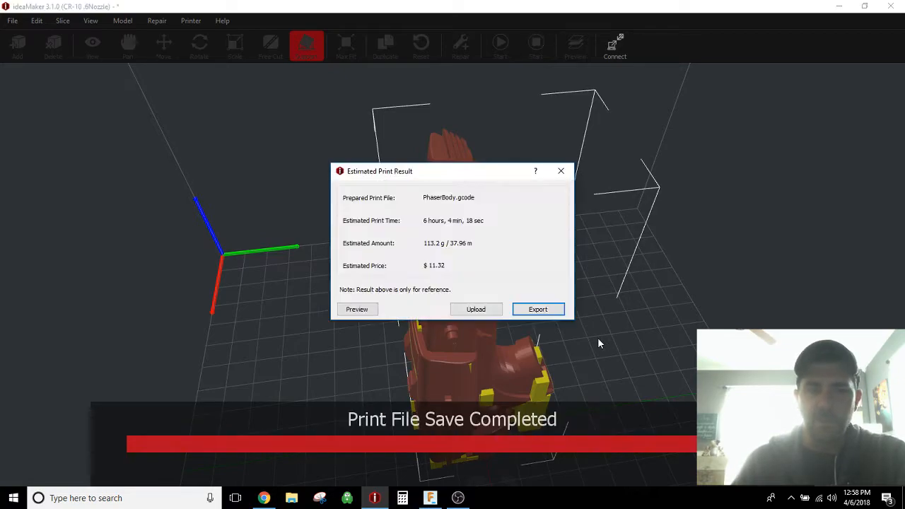
Preview the sliced PhaserBody.gcode, examine its interior at layer 415 and at full height, and close the preview and print estimate
click(357, 309)
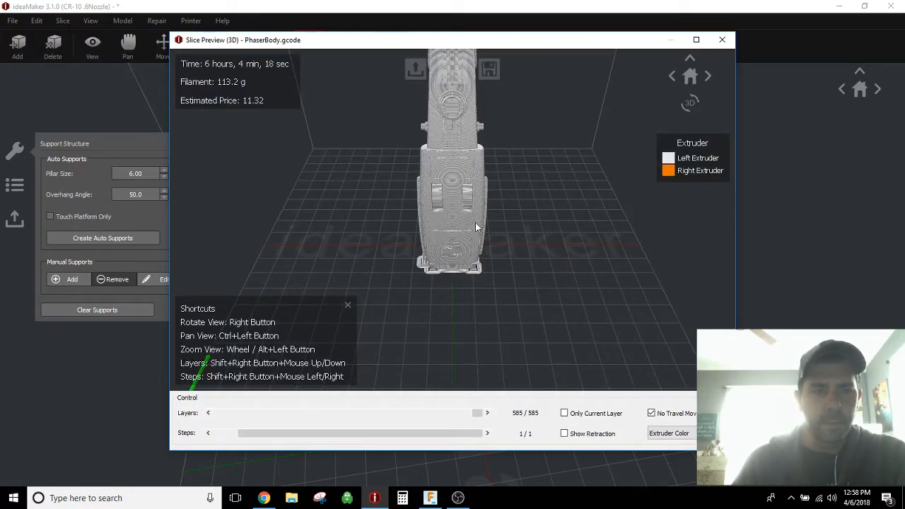
double_click(525, 34)
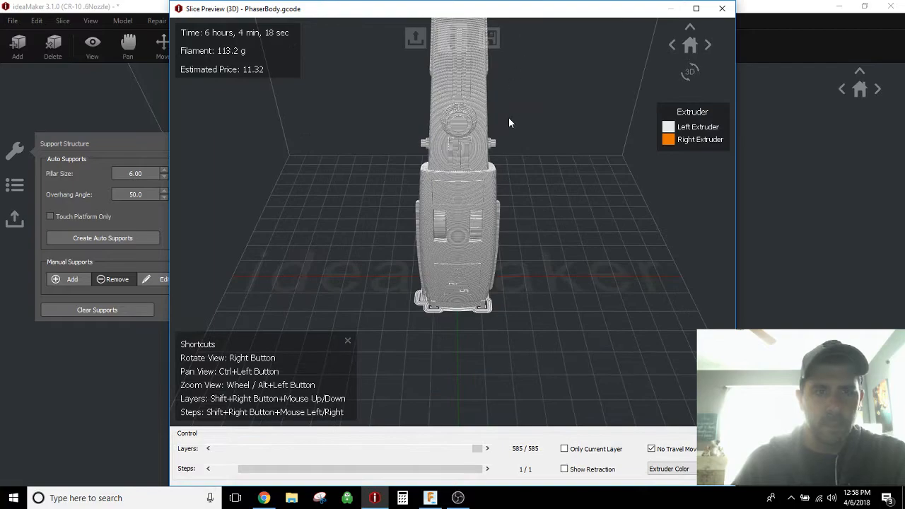
ctrl+drag(508, 118, 507, 211)
right_drag(512, 201, 544, 370)
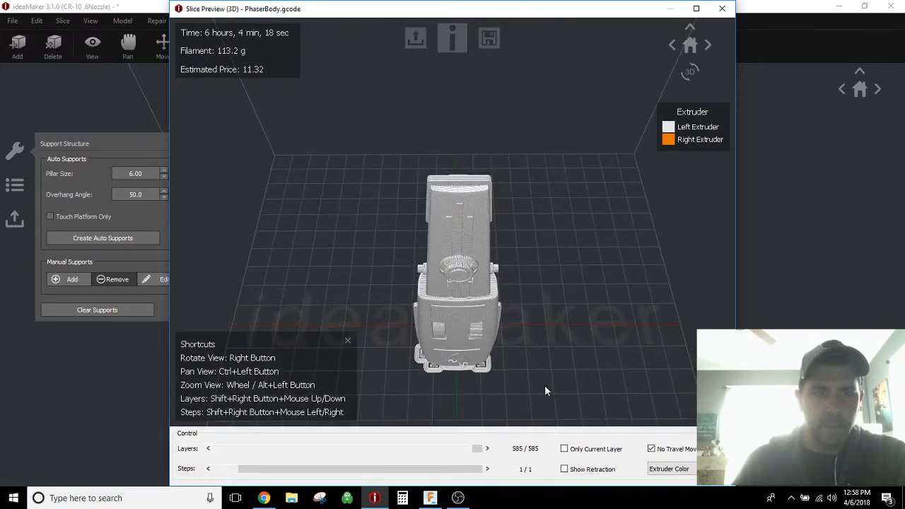
drag(478, 451, 402, 447)
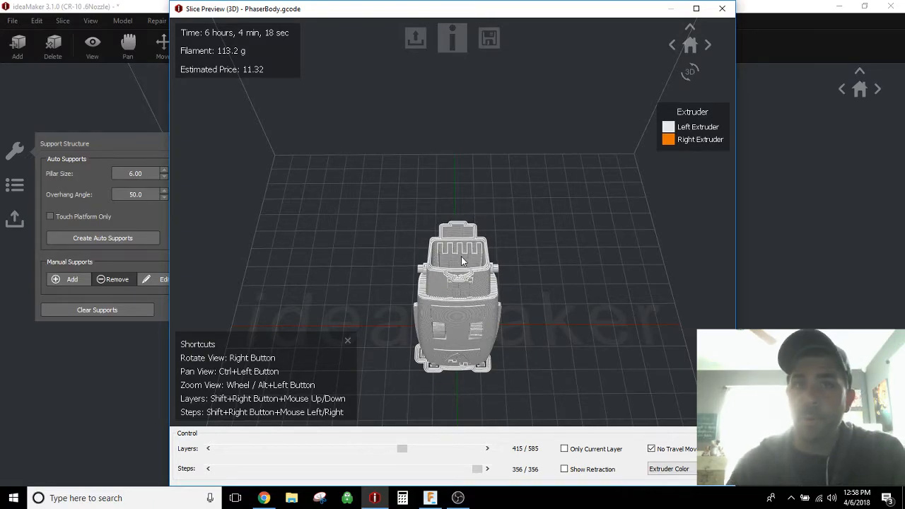
drag(397, 451, 466, 410)
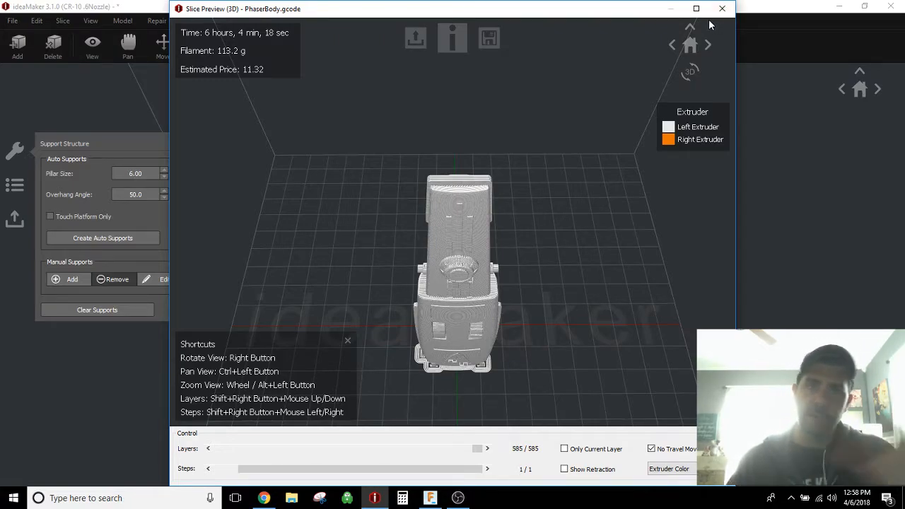
click(721, 9)
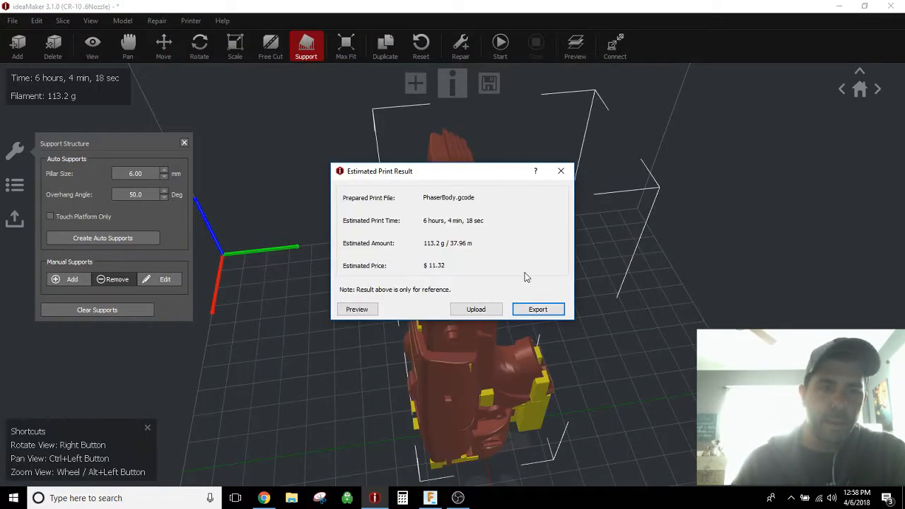
click(559, 171)
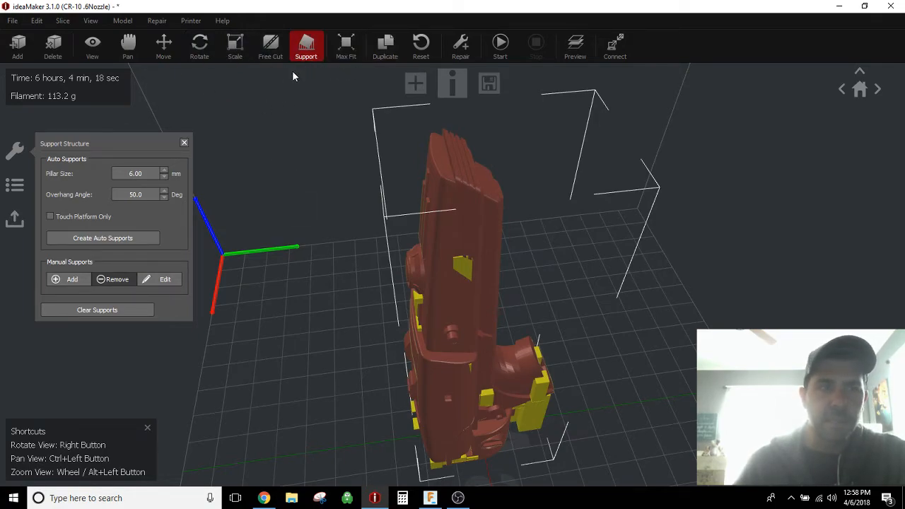
Enable a cross section of the model along the Z axis at 86 mm
click(115, 20)
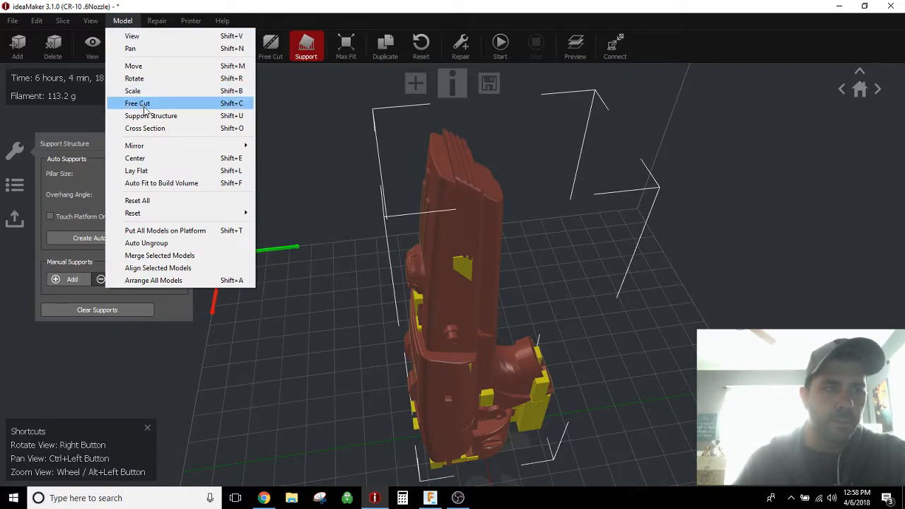
click(145, 128)
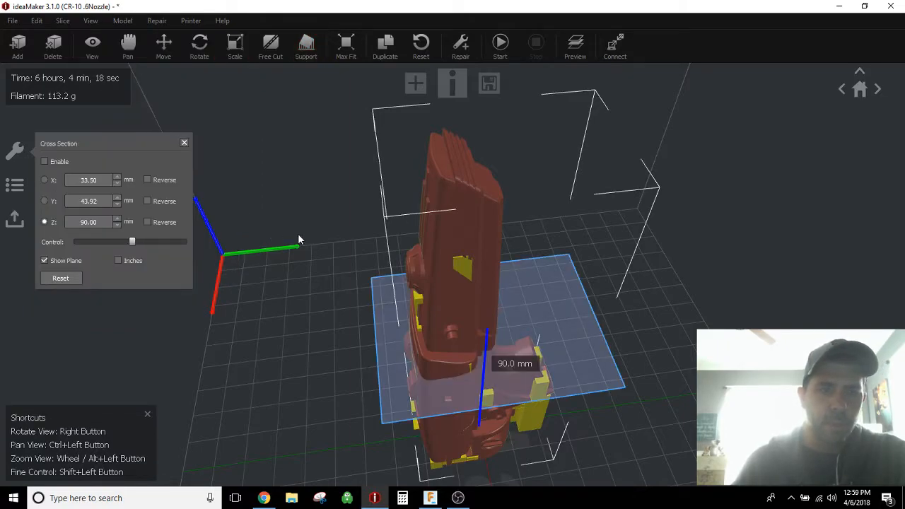
mouse_move(132, 244)
mouse_down()
mouse_move(151, 242)
mouse_move(130, 242)
mouse_up()
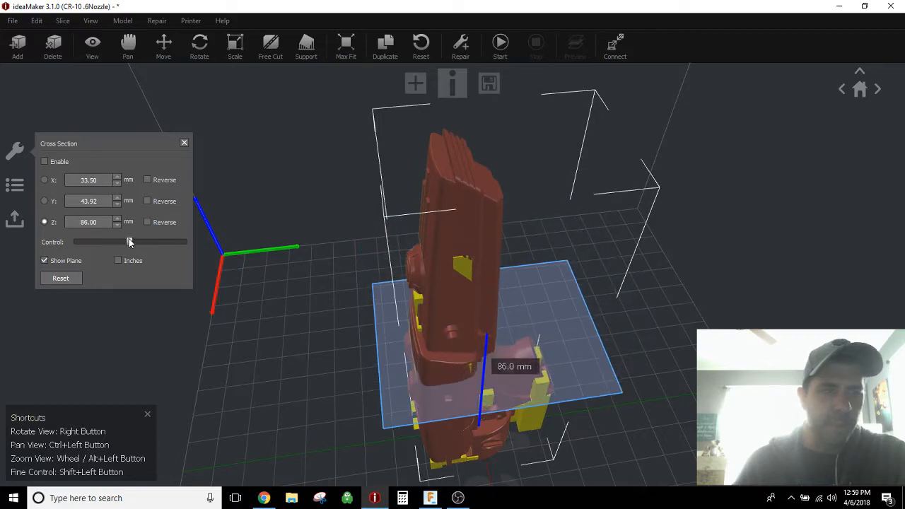
click(44, 222)
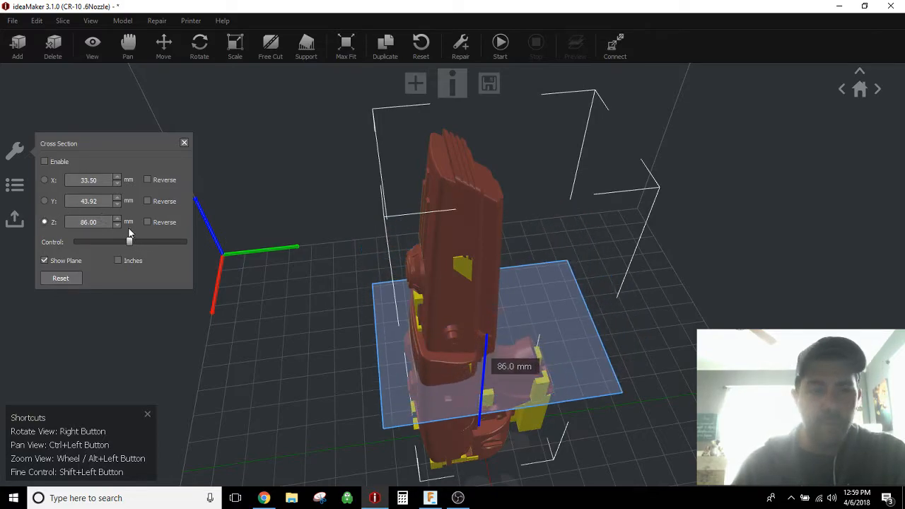
click(43, 161)
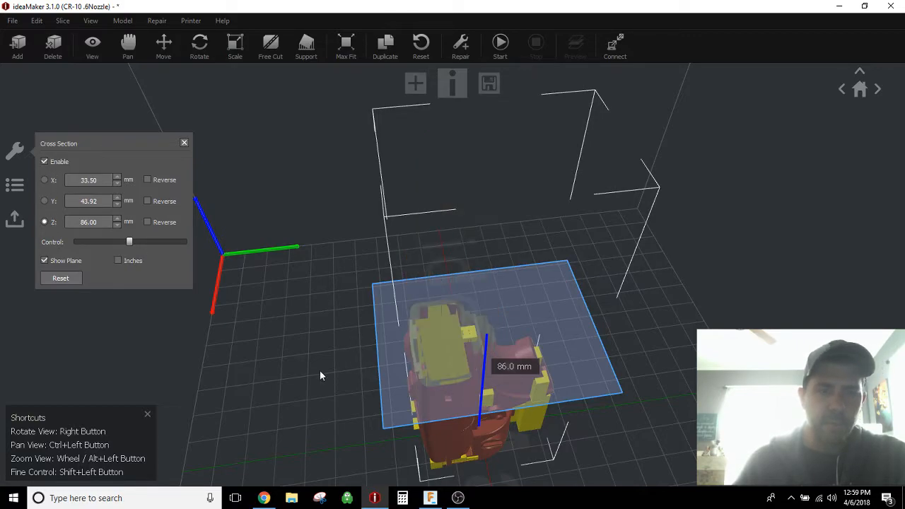
Raise the Z cross section to 104 mm and examine the supports inside the body
right_drag(329, 385, 308, 280)
scroll(392, 361, up, 2)
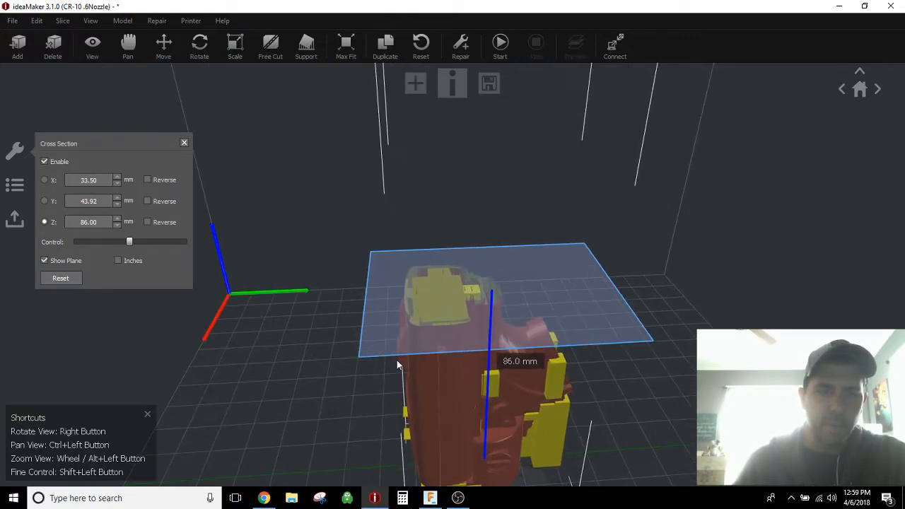
scroll(396, 364, up, 2)
right_drag(414, 374, 241, 324)
mouse_move(127, 242)
mouse_down()
mouse_move(139, 239)
mouse_move(107, 245)
mouse_move(140, 246)
mouse_up()
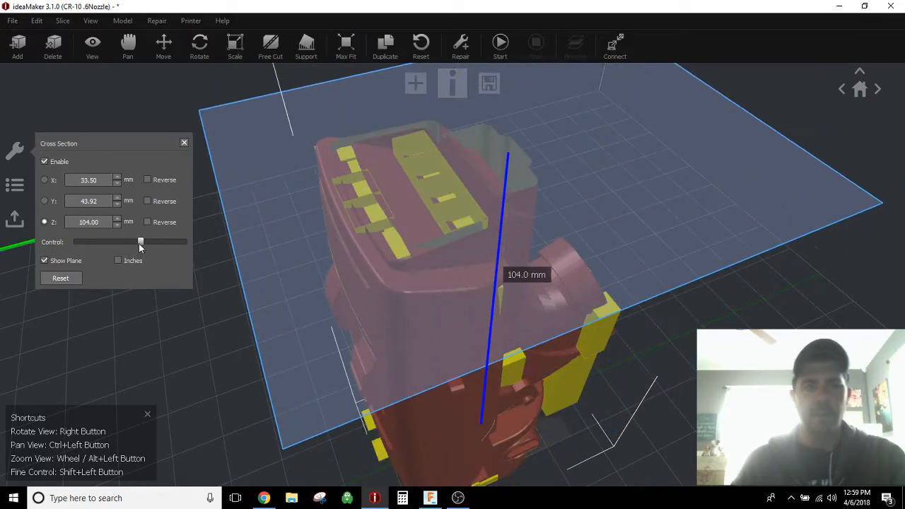
right_drag(265, 275, 294, 285)
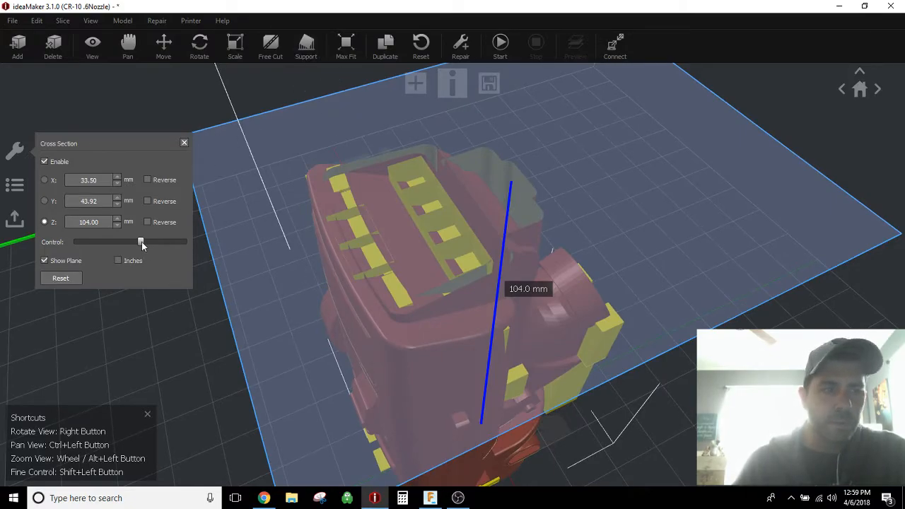
Lower the Z cross section to 60 mm and remove the supports exposed inside the hollow lower body
drag(141, 242, 115, 242)
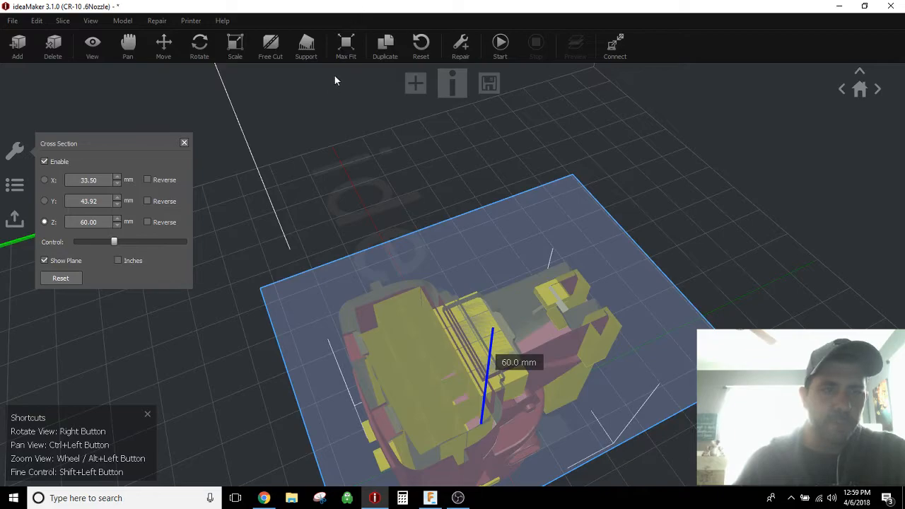
click(307, 50)
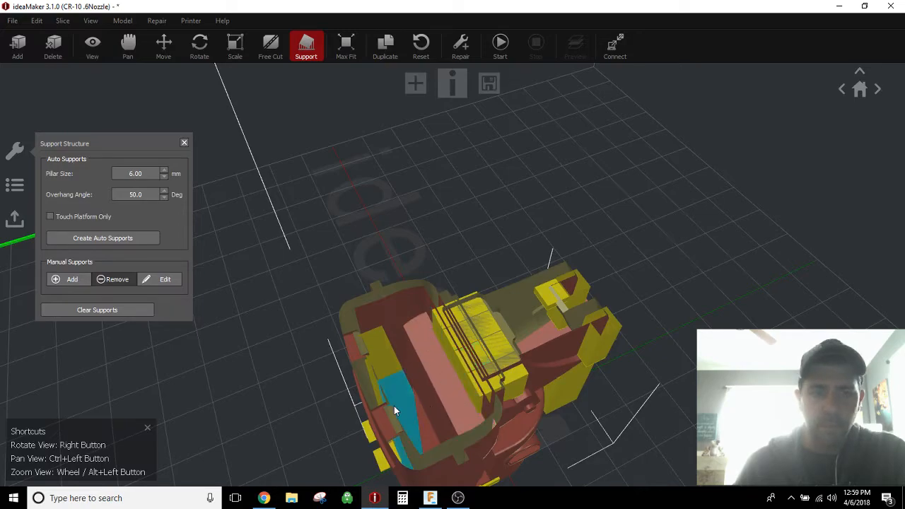
right_drag(382, 391, 348, 361)
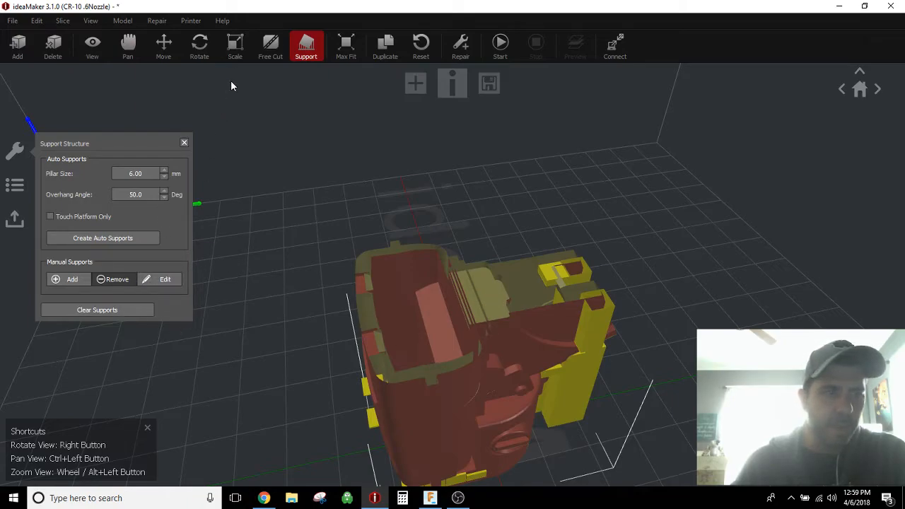
Raise the Z cross section to 91 mm and remove the small supports exposed on the cavity's inner wall
click(122, 21)
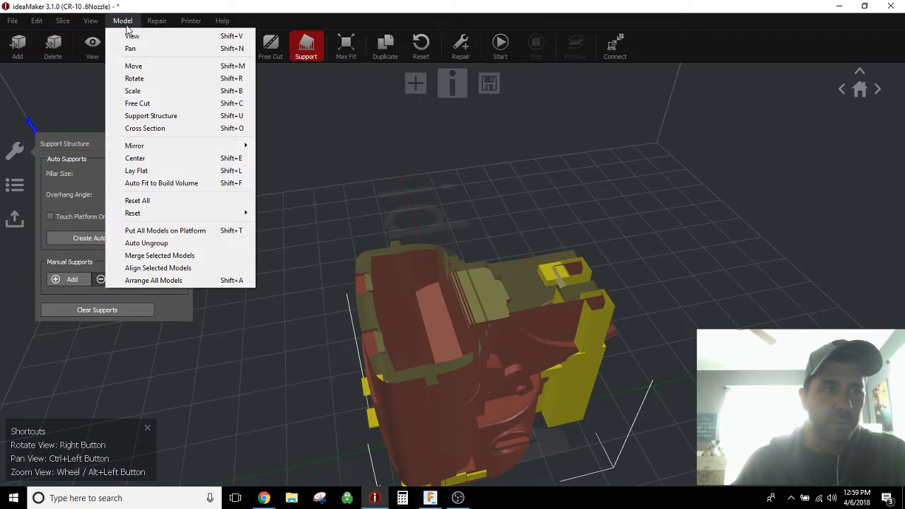
click(171, 127)
drag(113, 243, 133, 243)
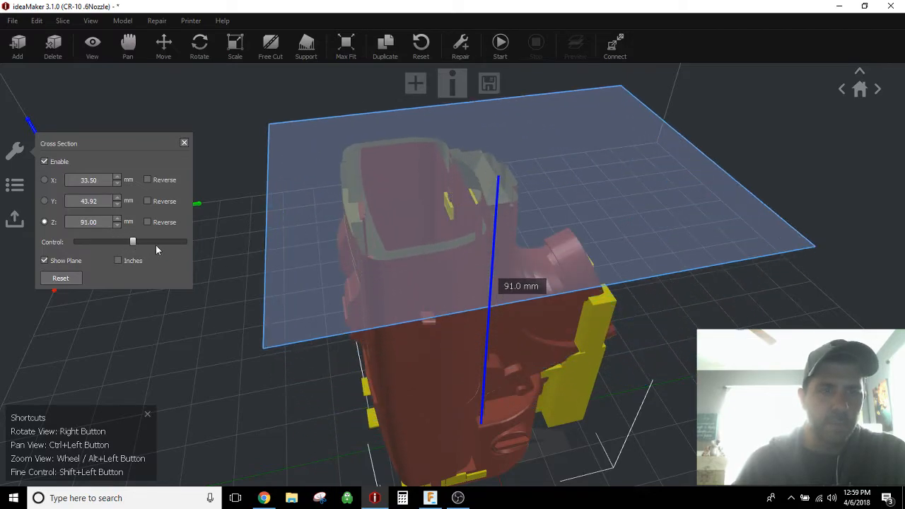
click(307, 51)
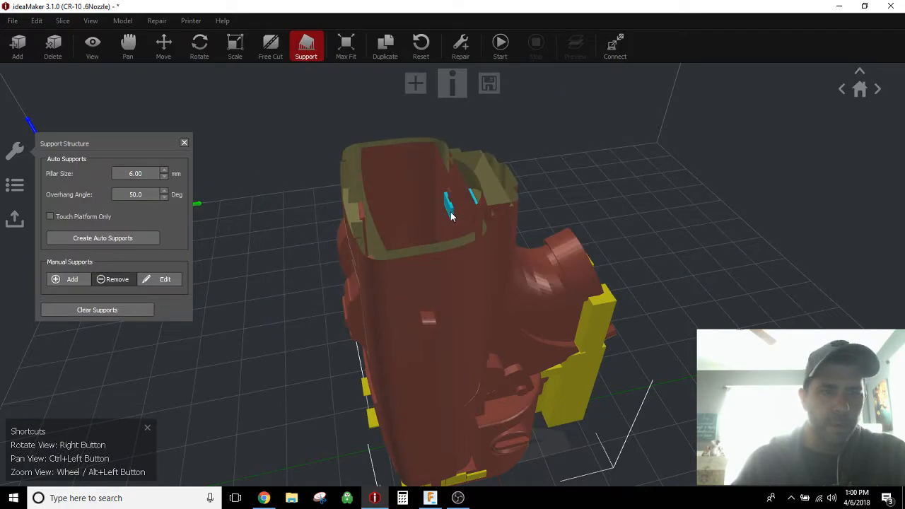
Raise the Z cross section to 101 mm and on to 111 mm to expose the upper internal supports
click(122, 21)
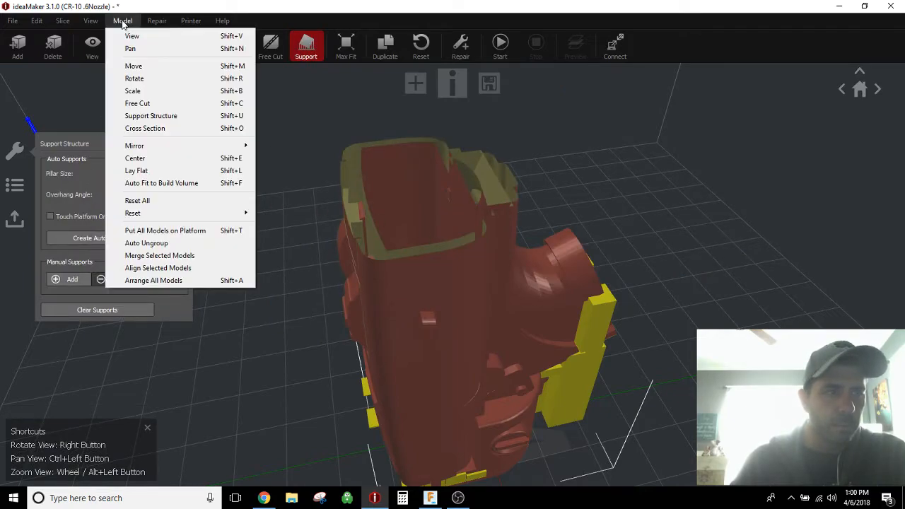
click(147, 126)
drag(134, 242, 139, 242)
right_drag(292, 245, 293, 281)
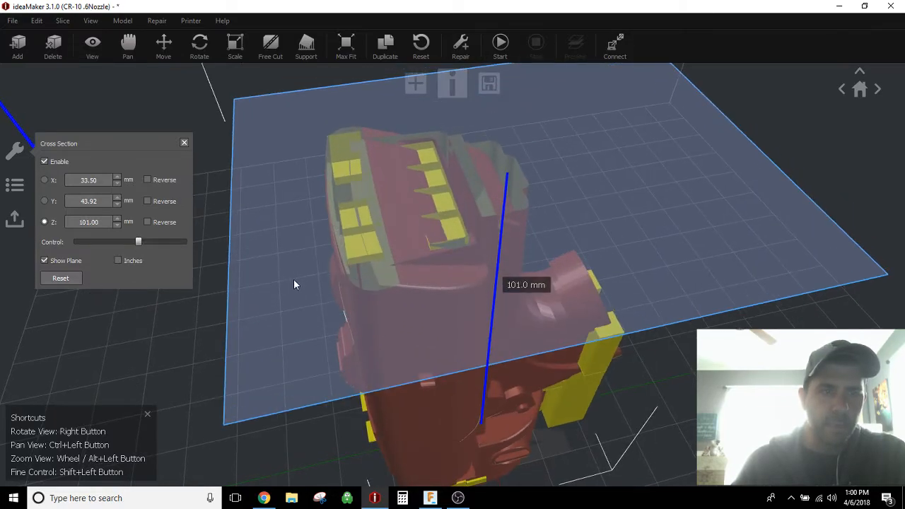
drag(139, 242, 145, 242)
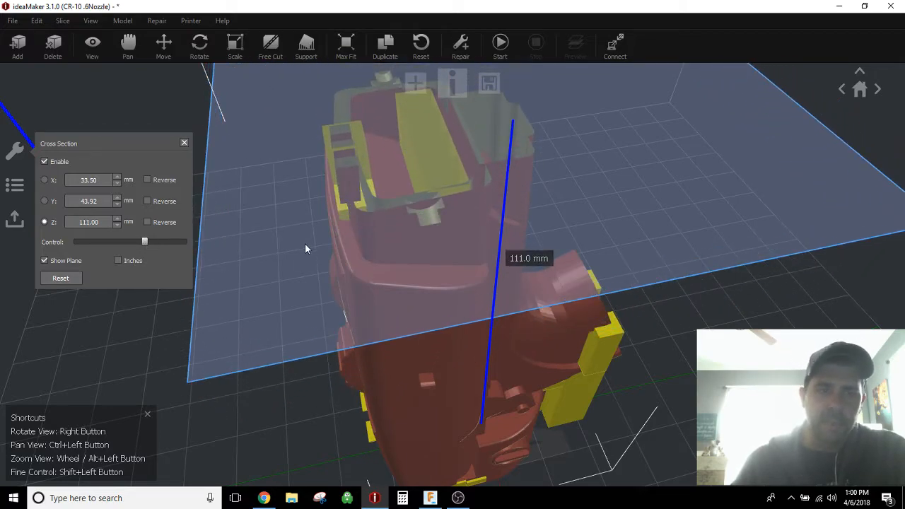
Remove the supports along the slotted side wall and the large support inside the body's upper cavity
click(306, 46)
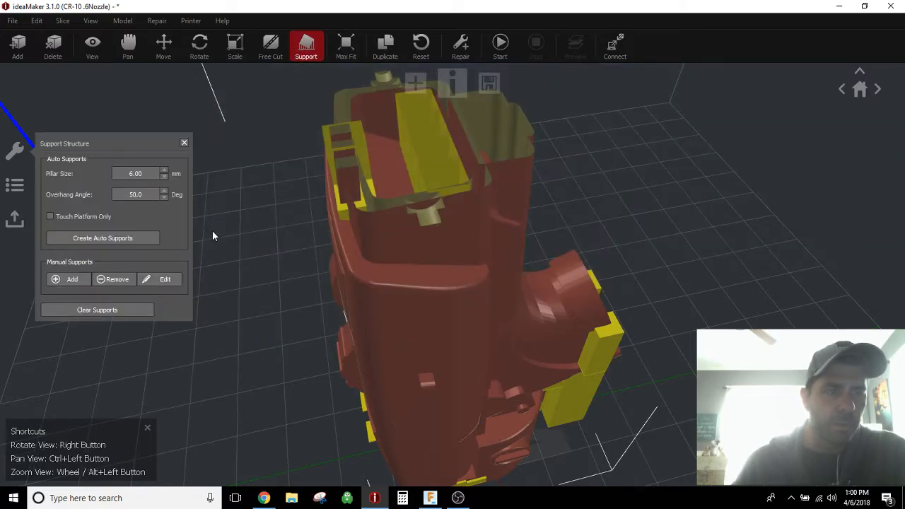
click(119, 280)
click(338, 187)
click(343, 167)
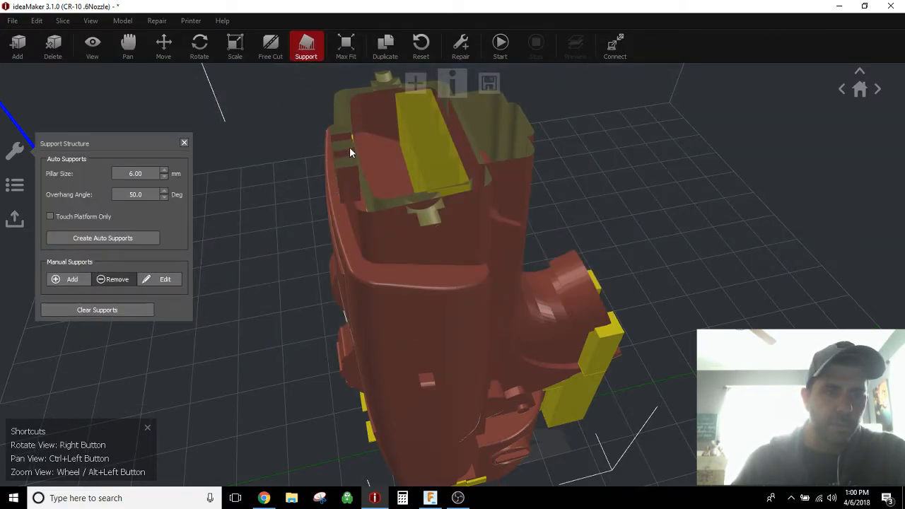
click(424, 126)
right_drag(398, 151, 356, 213)
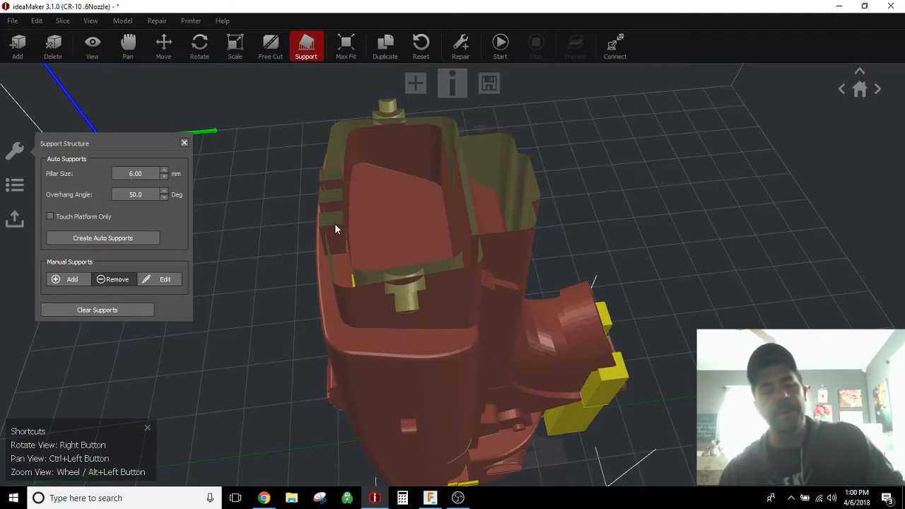